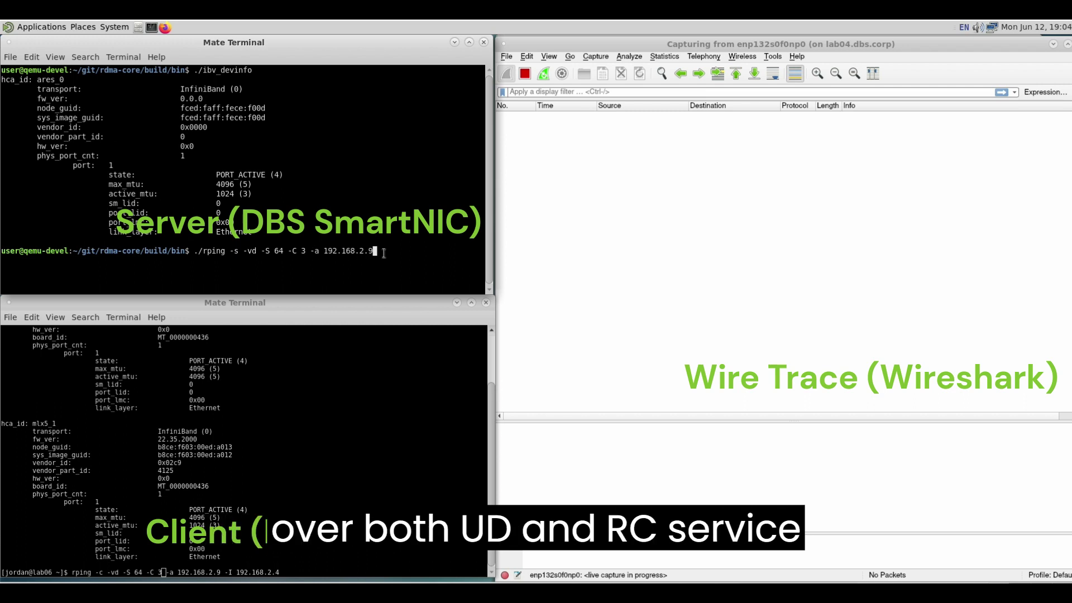
# - Start the rping server on the SmartNIC host, then run the CX-5 client for three pings
pyautogui.press('Return')
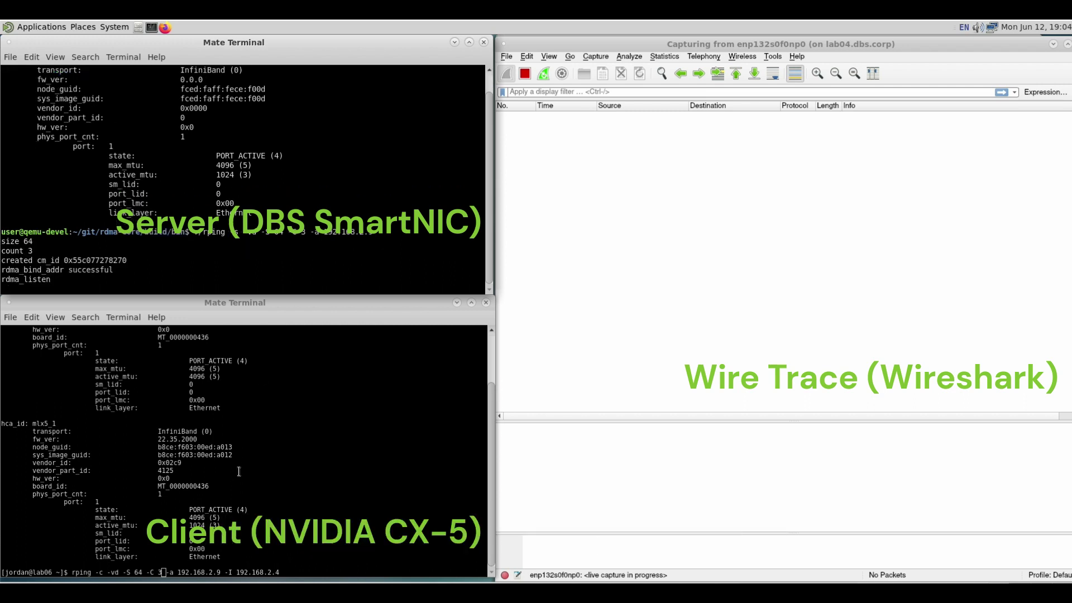
pyautogui.click(239, 473)
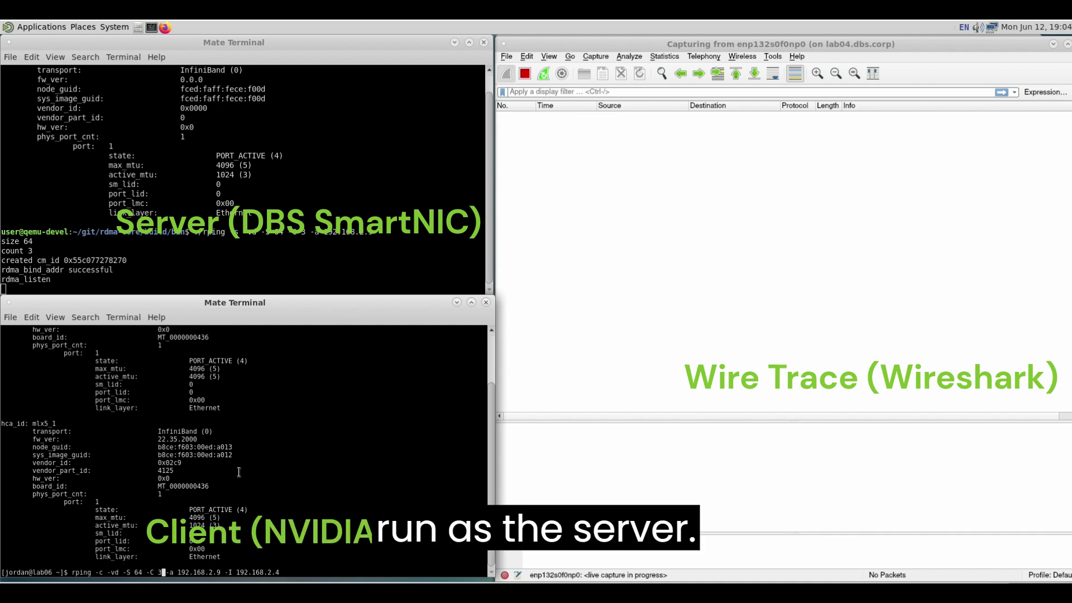
pyautogui.press('Return')
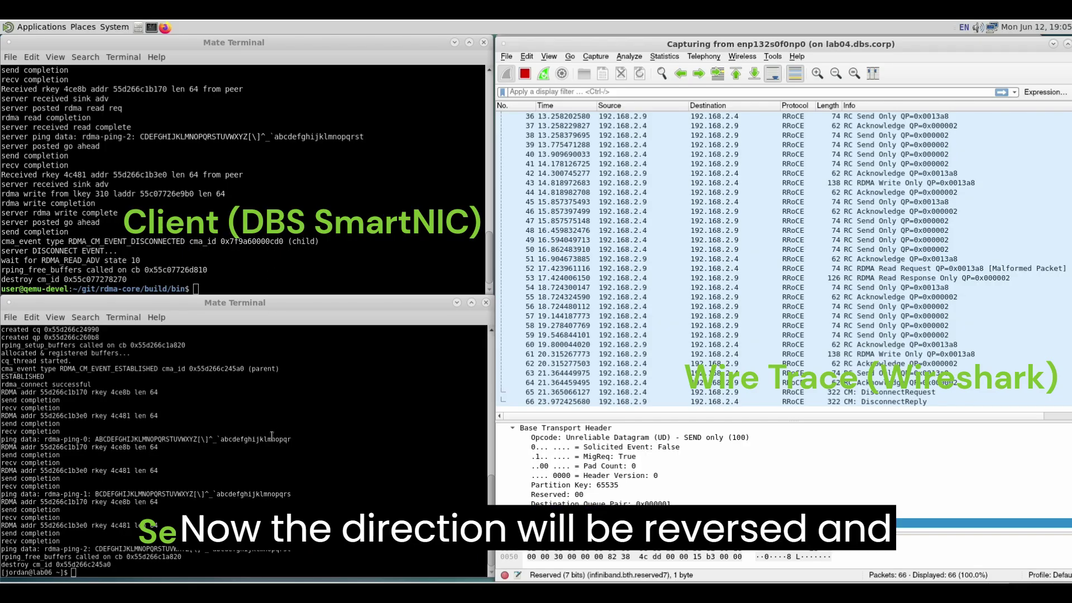
# - Run rping with the CX-5 as server and SmartNIC client to 192.168.2.4, then inspect the ConnectRequest packet
pyautogui.click(268, 448)
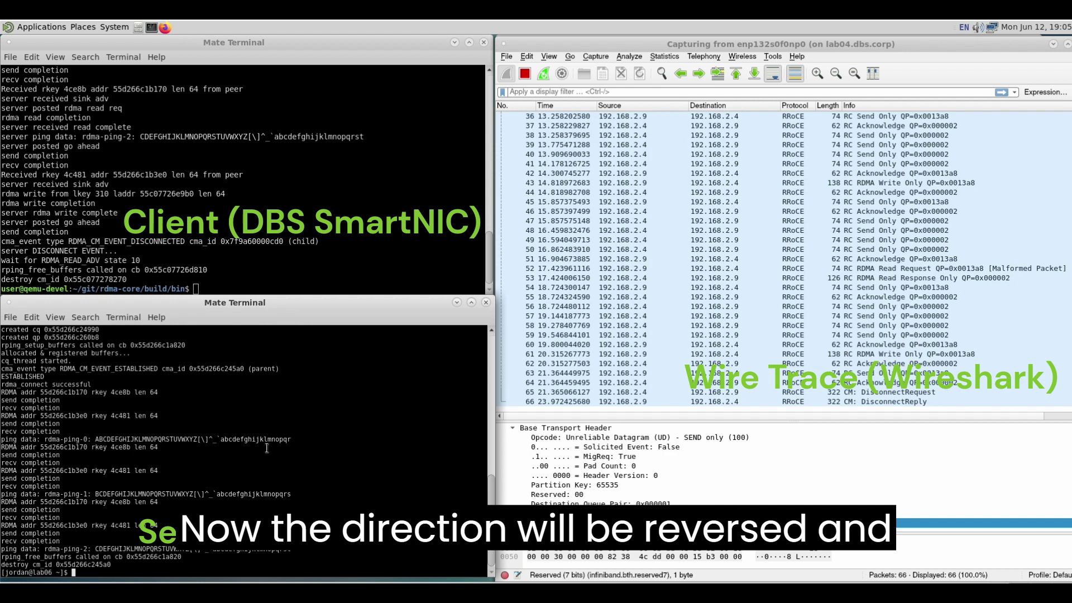
pyautogui.write('rping -c -vd -S 64 -C 3 -a 192.168.2.9 -I 192.168.2.4')
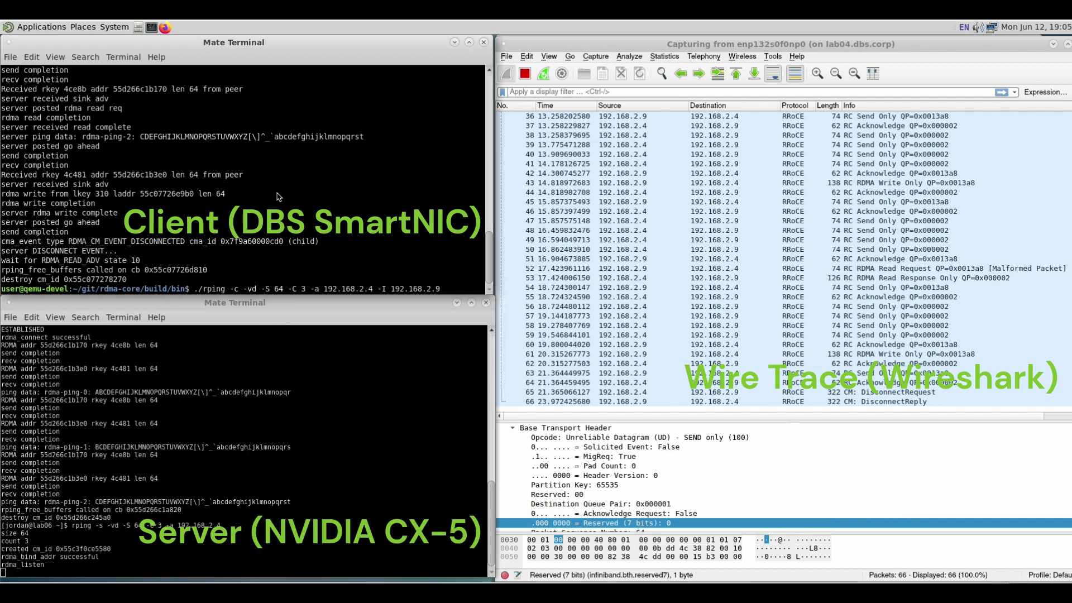
pyautogui.press('Return')
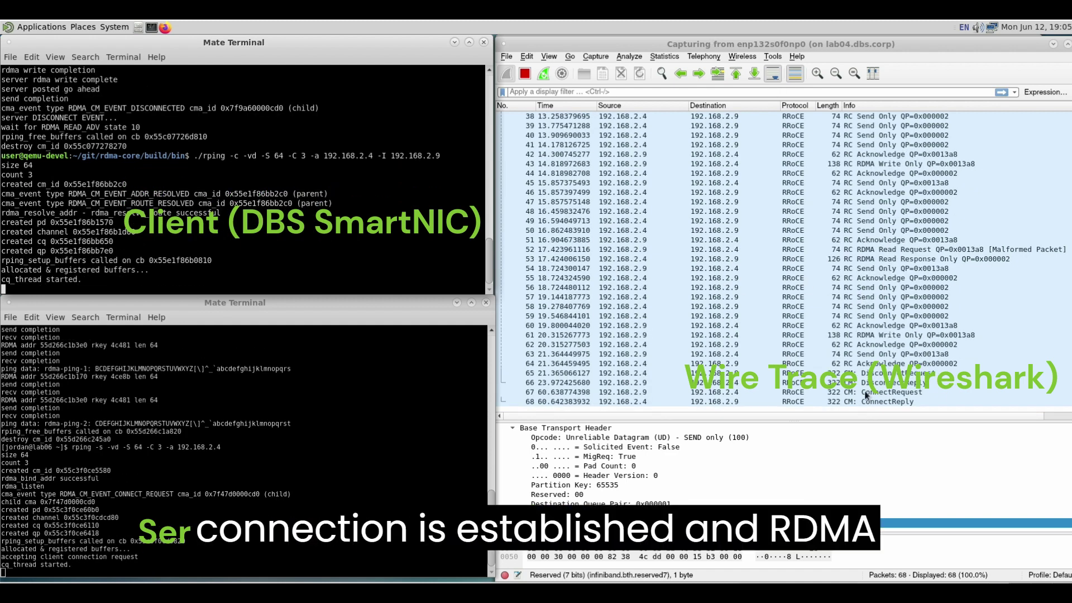
pyautogui.click(894, 392)
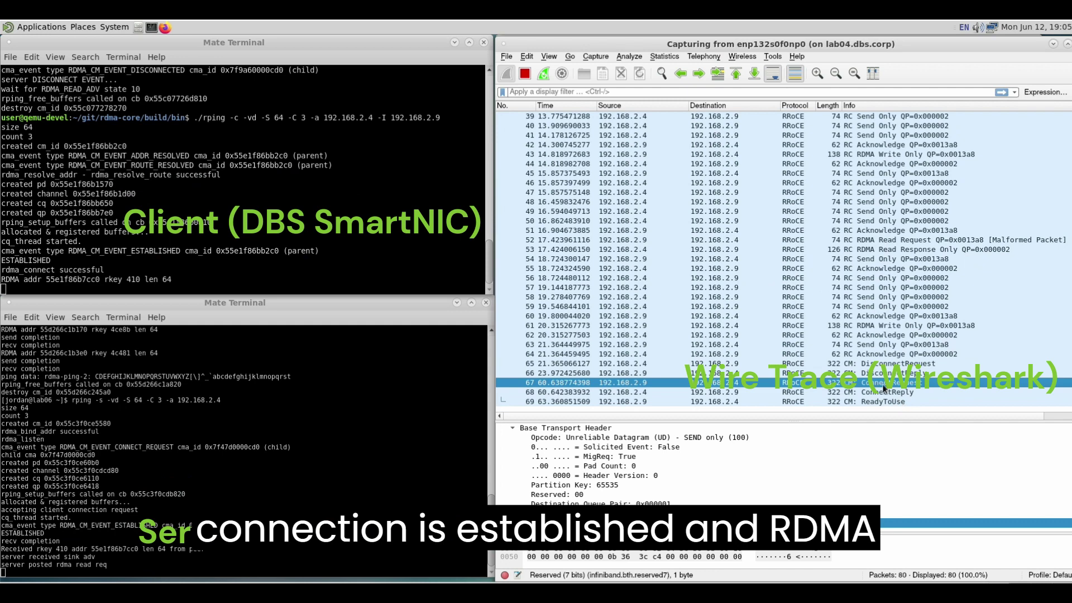